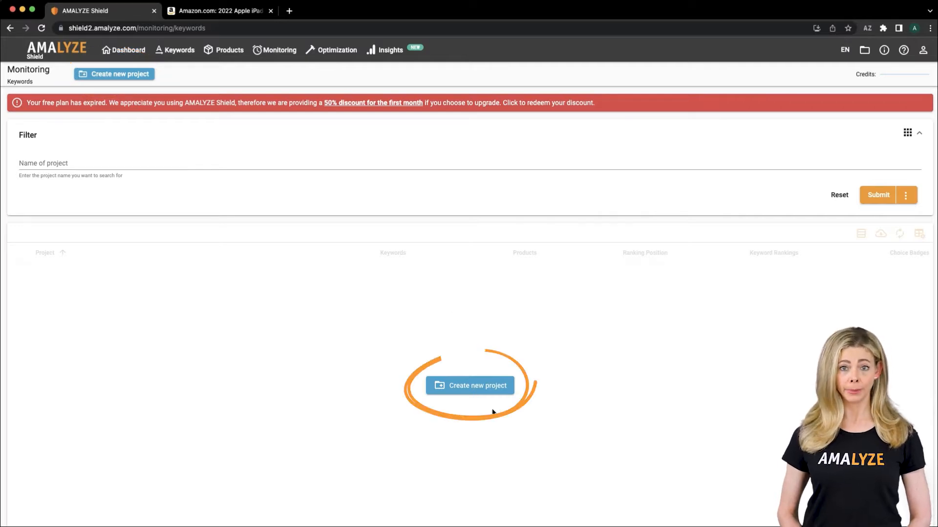
Create a new keyword monitoring project named "YouTube Tutorial Video" for the amazon.com marketplace.
left_click(459, 387)
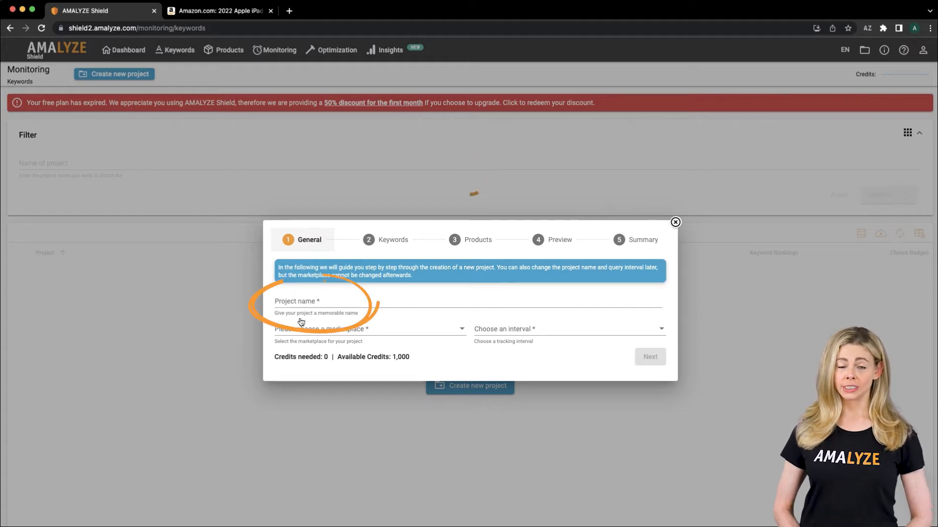
left_click(312, 305)
type("YouTube Tutorial Video")
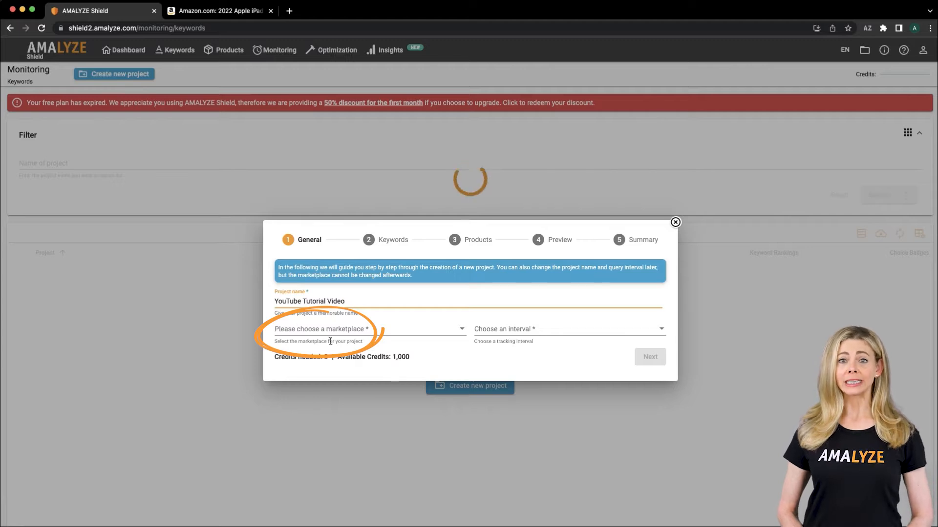
left_click(346, 329)
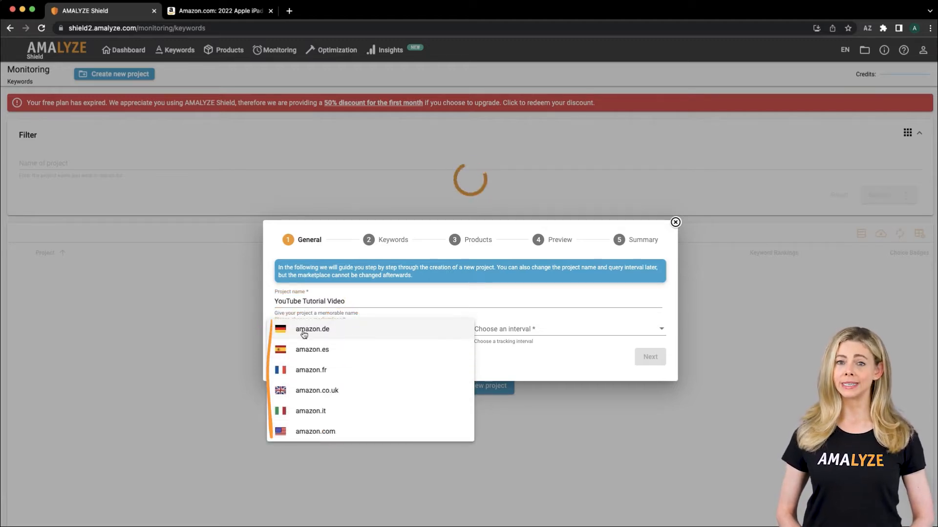
left_click(317, 437)
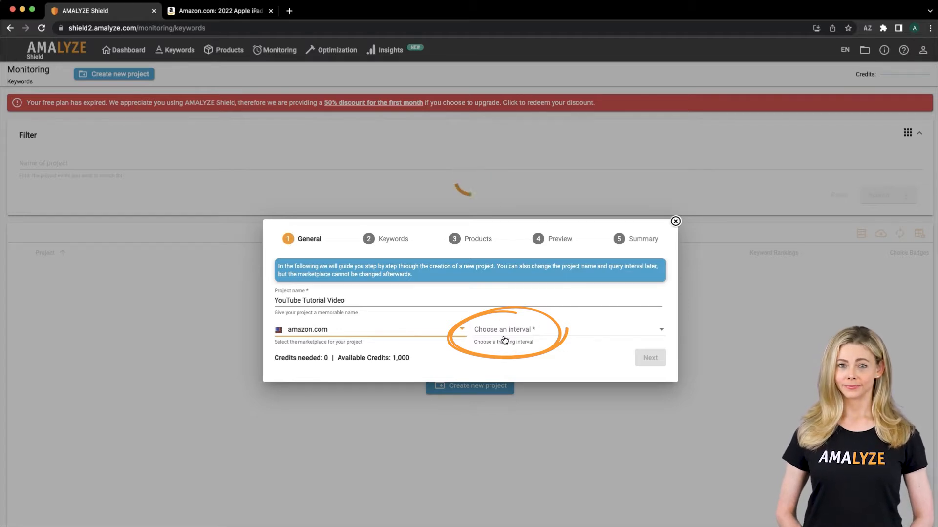
Set the project's tracking interval to daily and continue to the keyword settings.
left_click(523, 333)
scroll(525, 334, "down", 1)
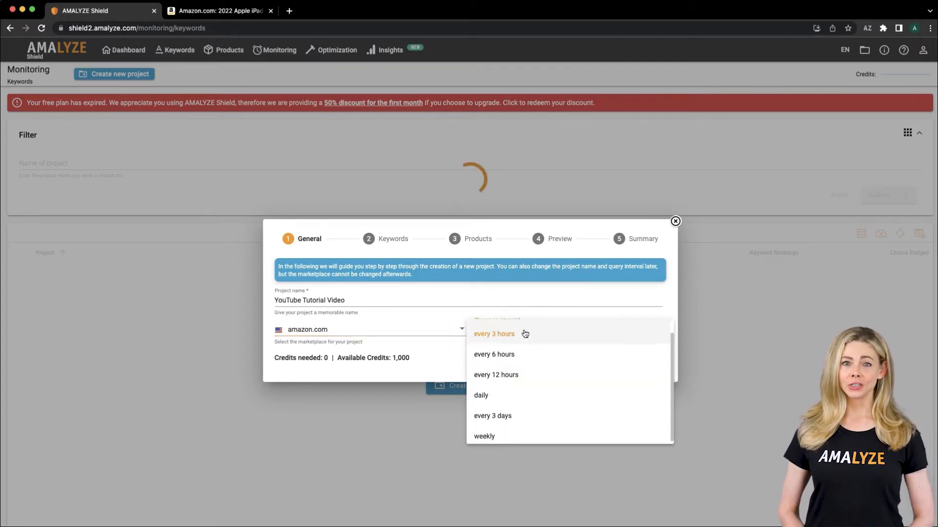
scroll(523, 333, "up", 1)
scroll(532, 366, "down", 1)
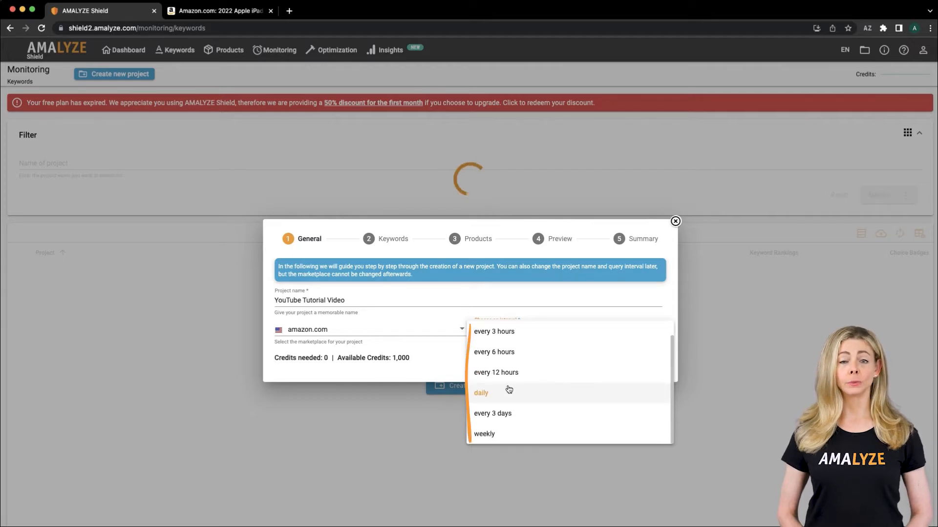
left_click(477, 396)
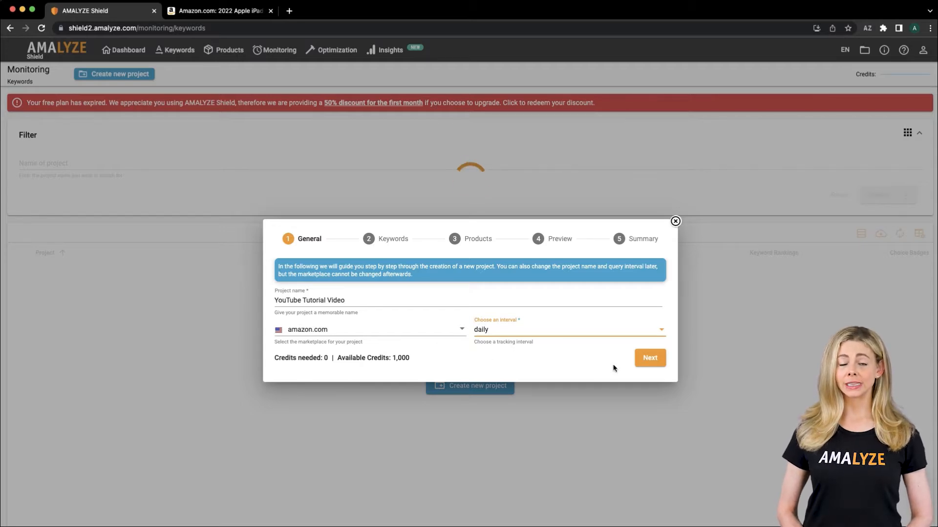
left_click(643, 357)
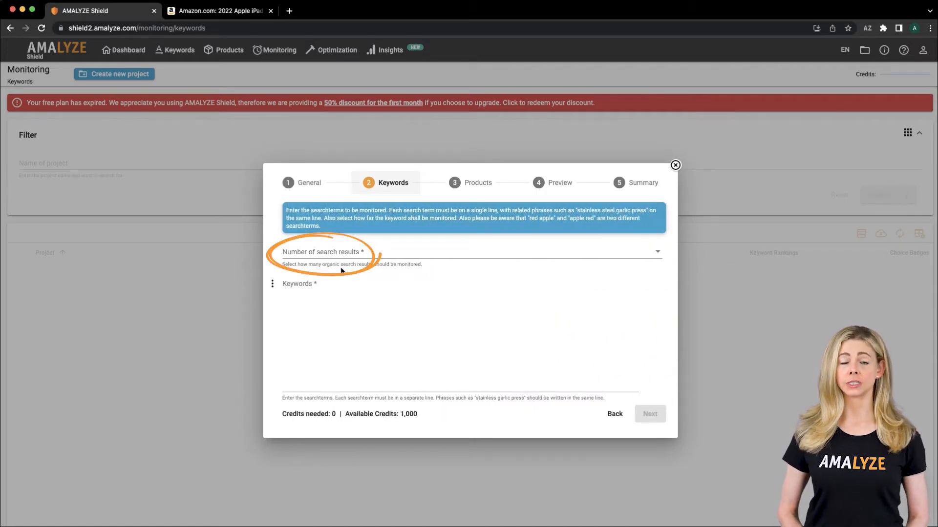
Monitor the Top 100 search results for the keywords "apple", "apple ipad" and "apple ipad 2022", one per line.
left_click(364, 257)
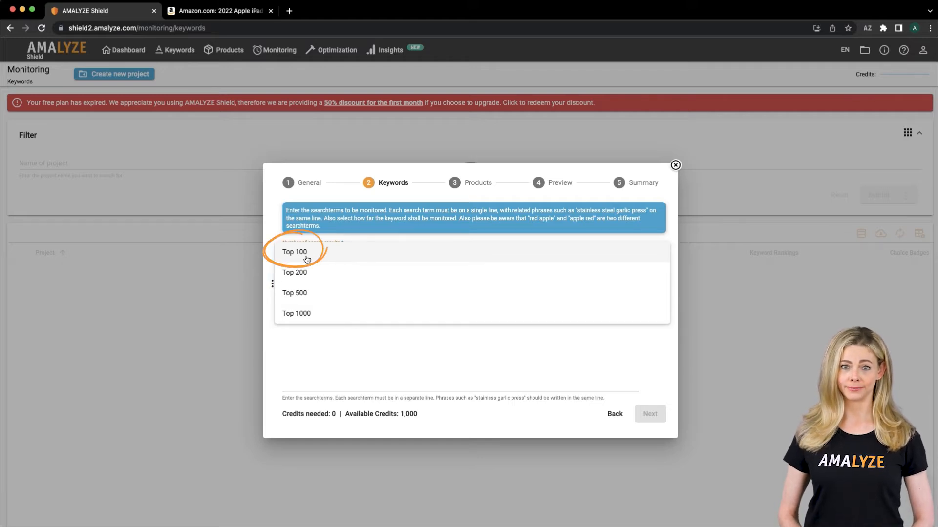
left_click(289, 253)
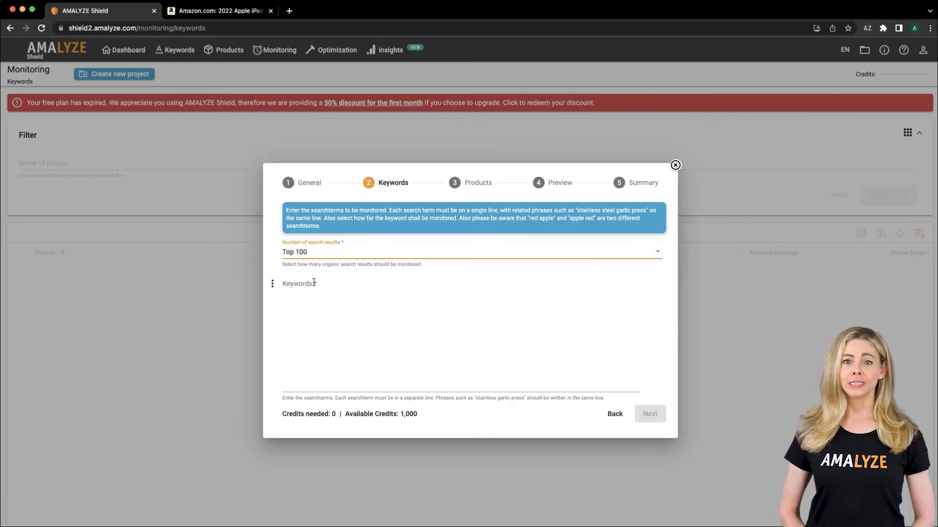
left_click(303, 291)
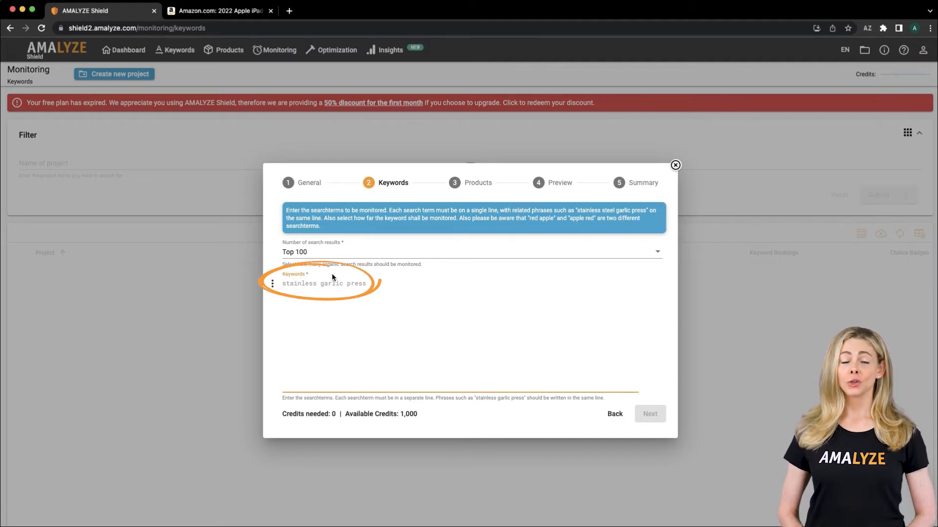
type("apple")
key("Return")
type("ap")
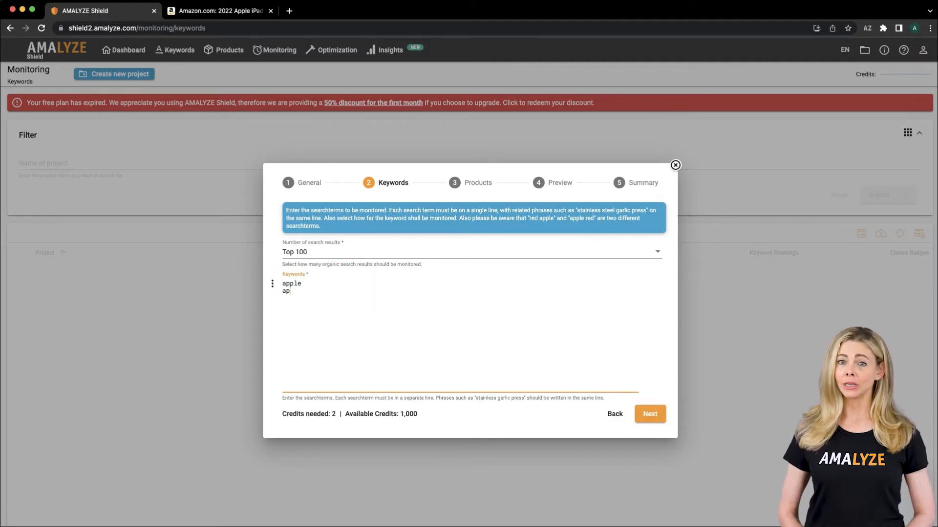
type("ple ipad")
key("Return")
type("apple")
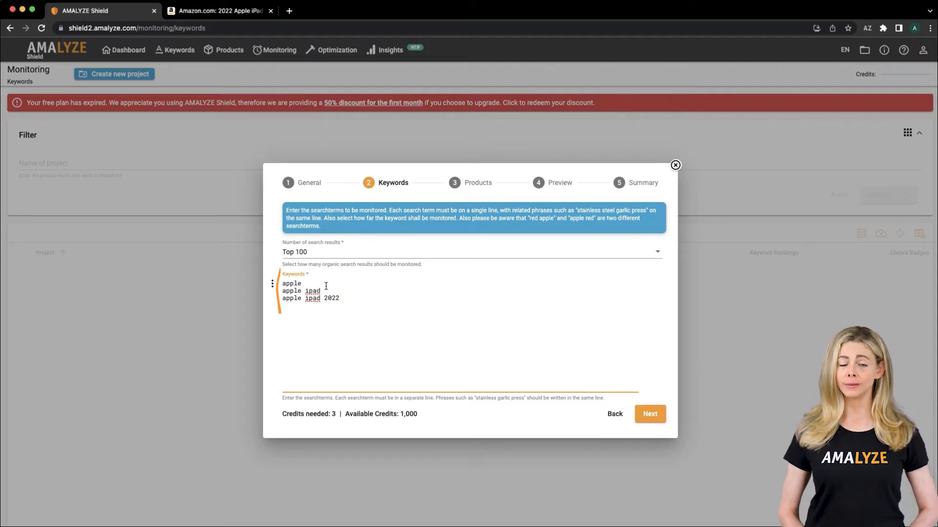
Try to add keywords from the recently used list Knowlegebase.akl.
left_click(272, 282)
mouse_move(316, 323)
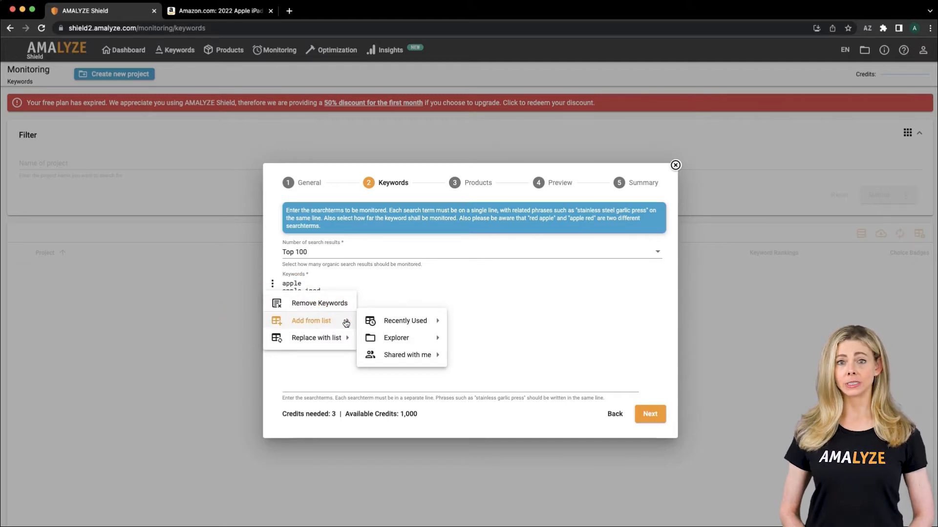
mouse_move(386, 321)
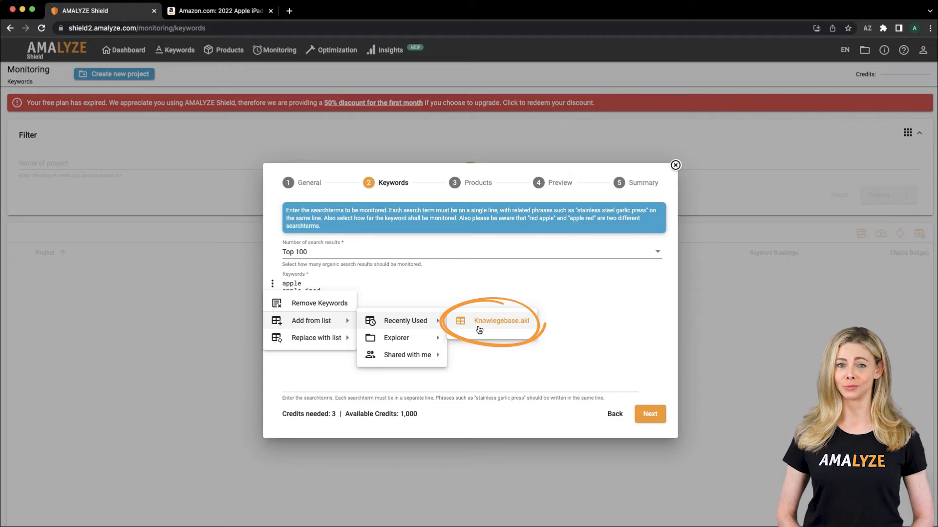
left_click(498, 320)
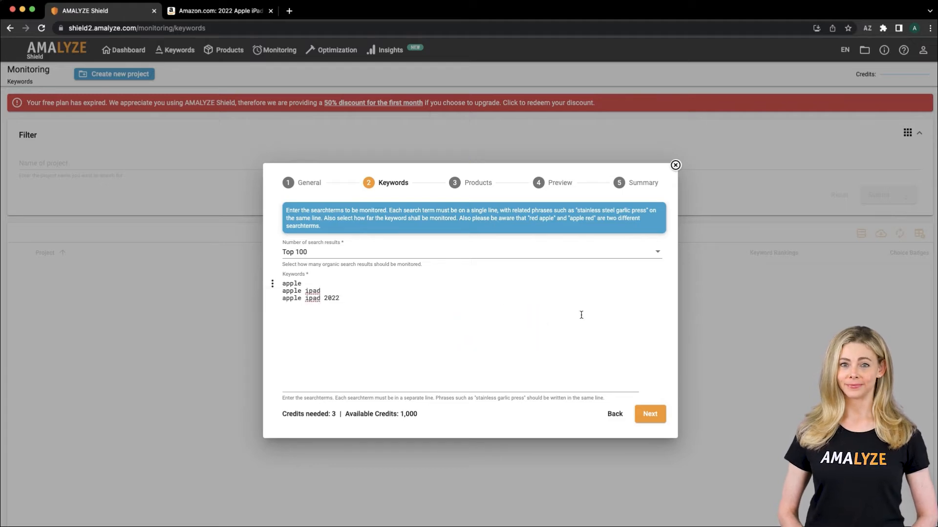
Enter the ASIN B09V3KXJPB from the Amazon iPad page as the monitored product, include its variants and continue to the preview.
left_click(653, 415)
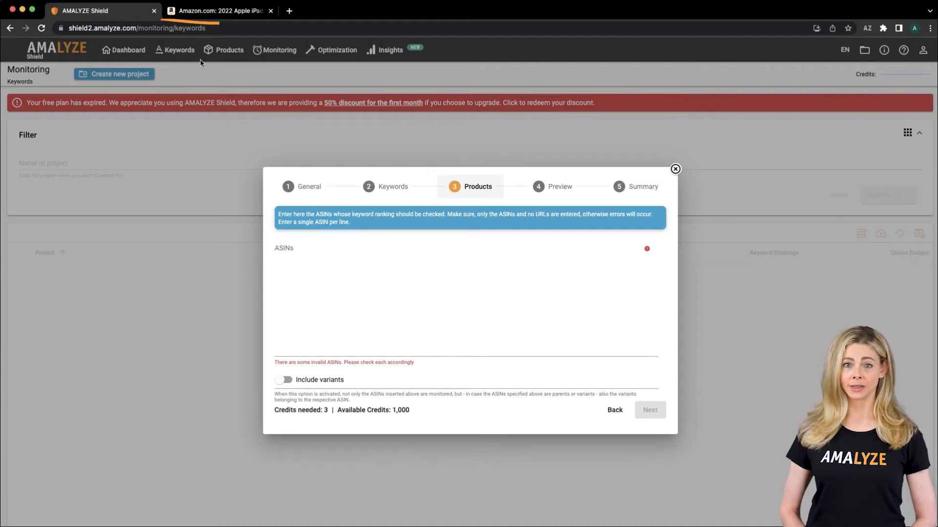
left_click(215, 8)
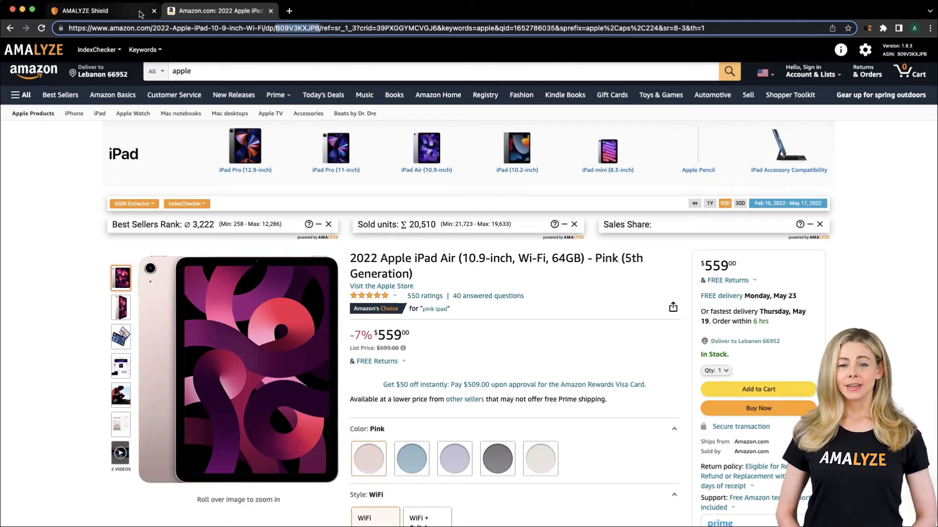
left_click(110, 12)
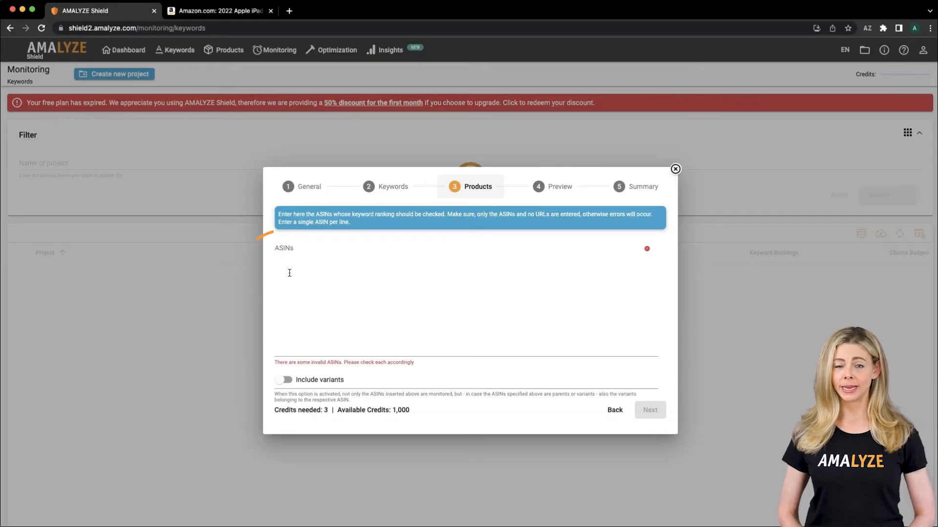
left_click(305, 250)
type("B09V3KXJPB")
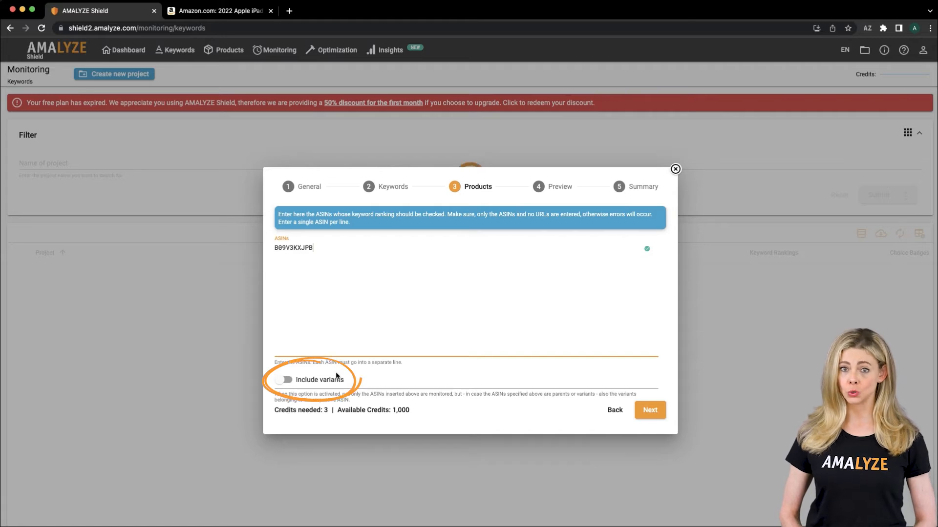
left_click(288, 382)
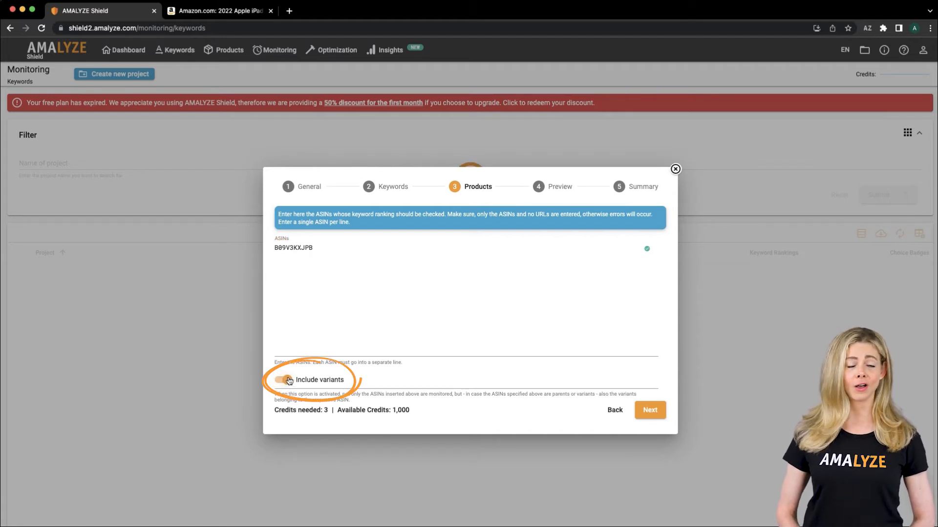
left_click(649, 410)
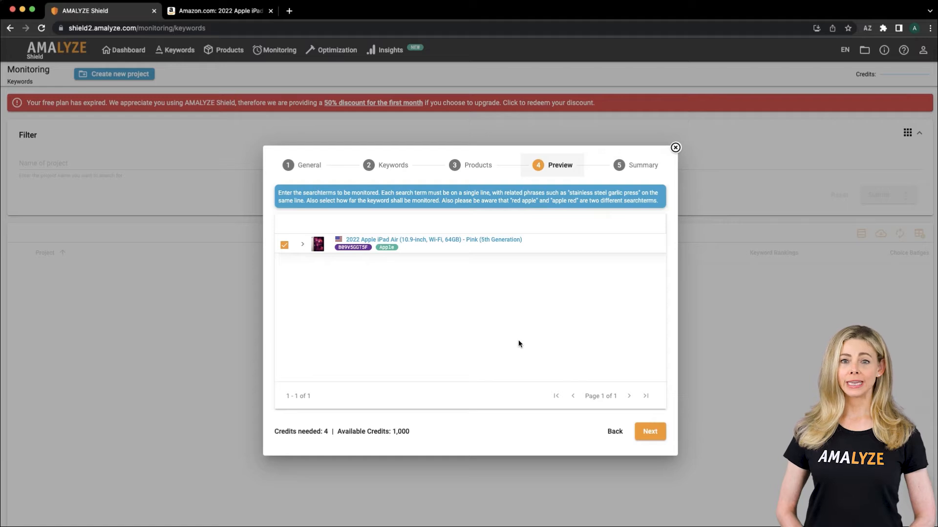
Expand the 2022 Apple iPad Air entry and look through its product variants.
left_click(302, 245)
scroll(348, 288, "down", 3)
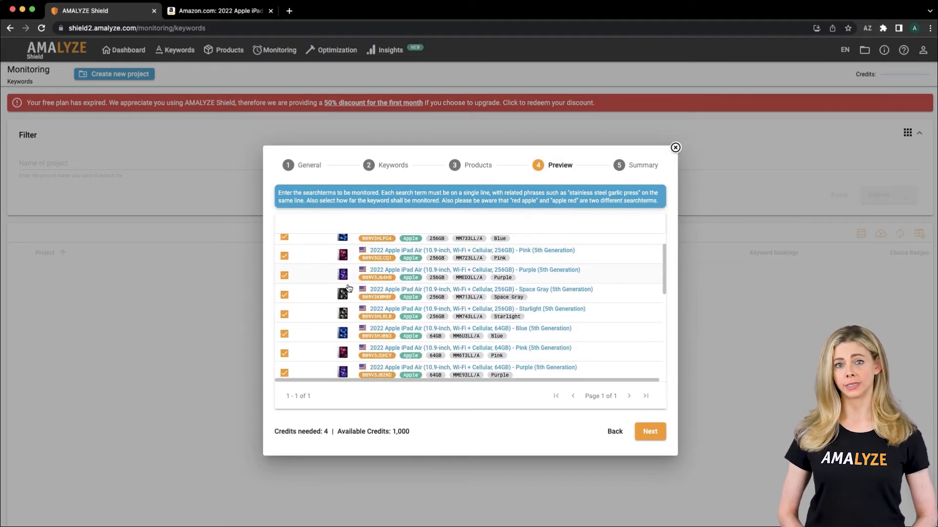
scroll(348, 289, "up", 3)
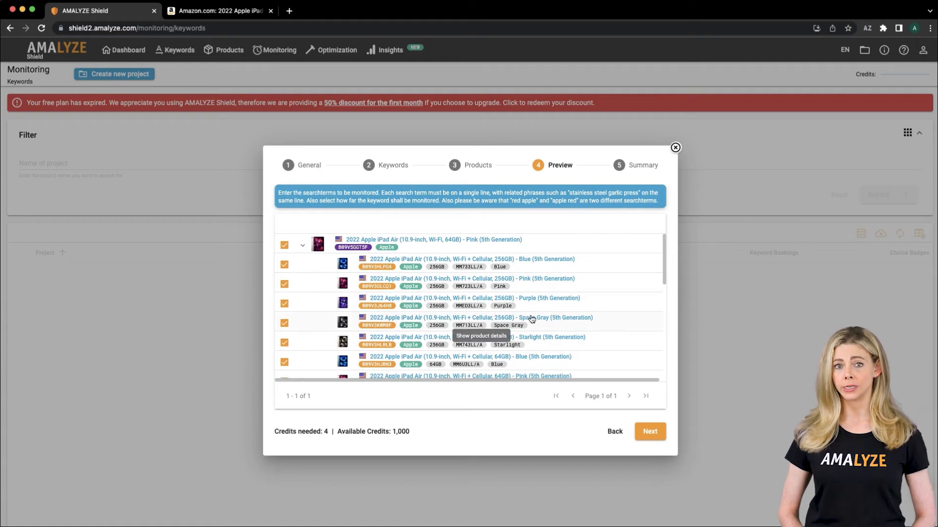
Deselect the blue 256GB Wi-Fi + Cellular variant and select it again.
left_click(285, 269)
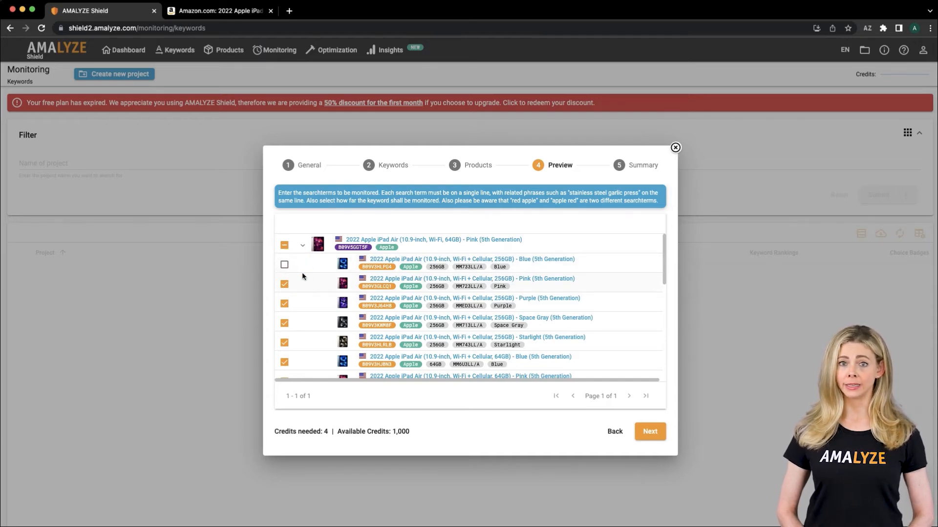
scroll(302, 273, "down", 1)
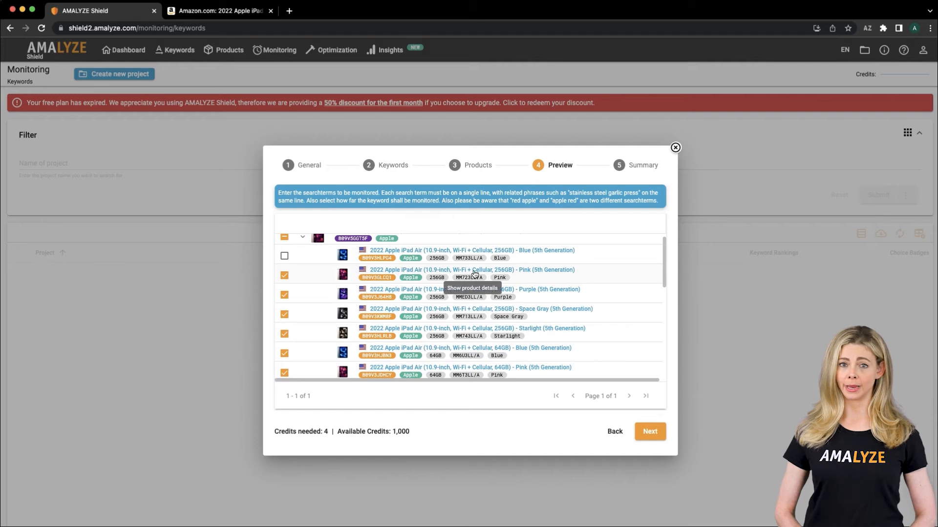
left_click(284, 257)
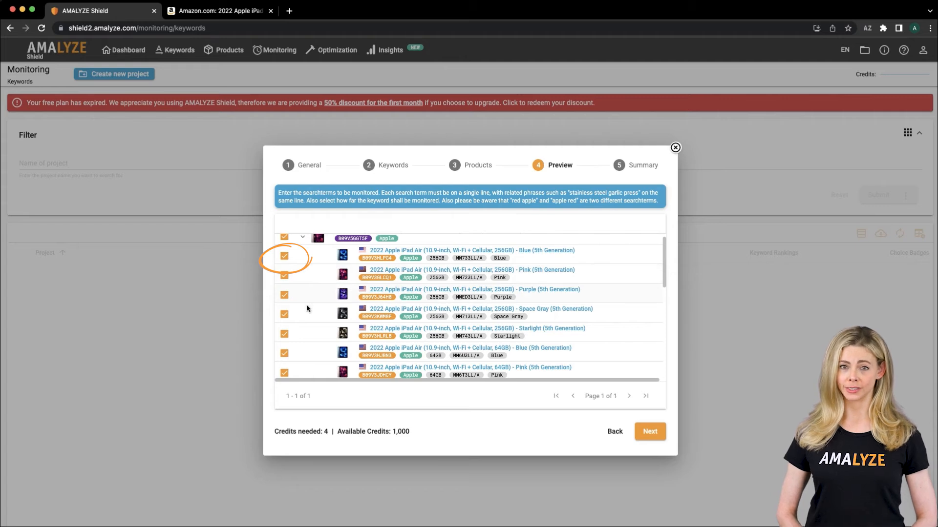
Accept all selected variants, save the project from its summary and finish the project setup.
scroll(306, 309, "down", 10)
scroll(306, 305, "up", 10)
left_click(650, 432)
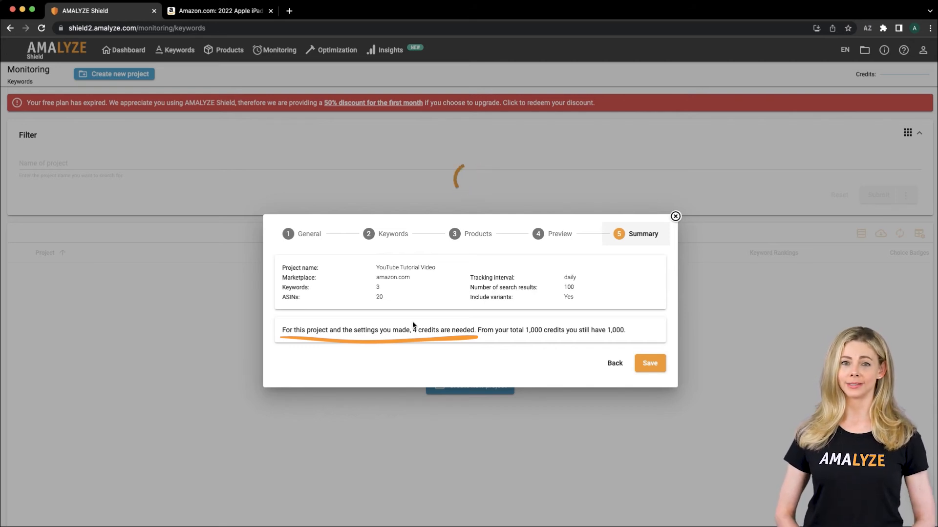
left_click(659, 367)
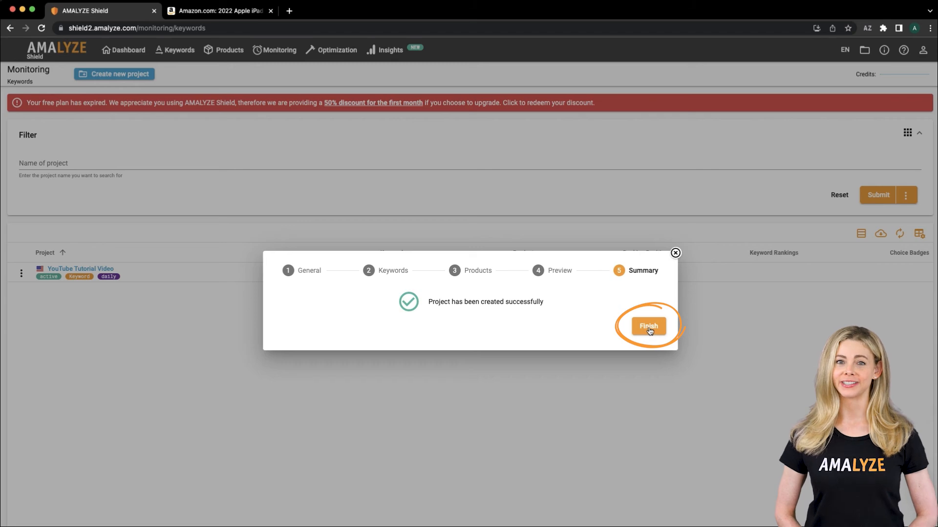
left_click(649, 327)
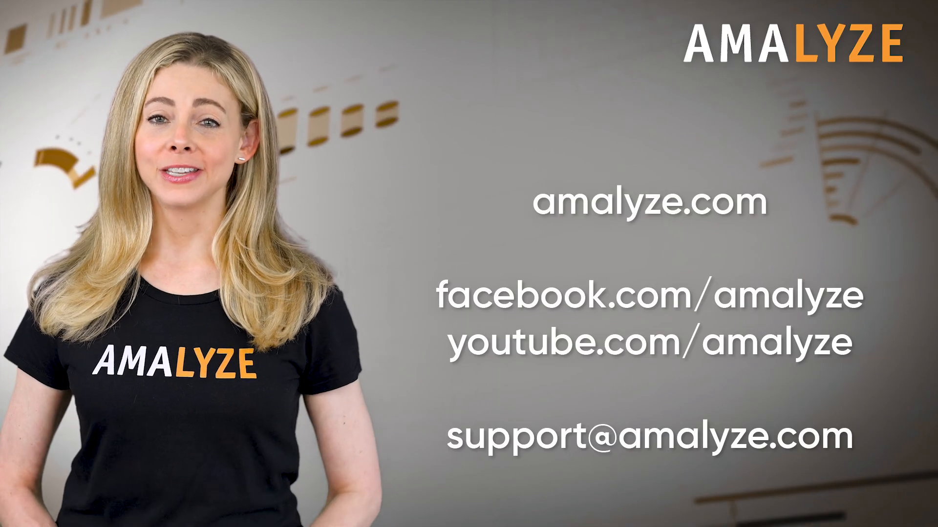